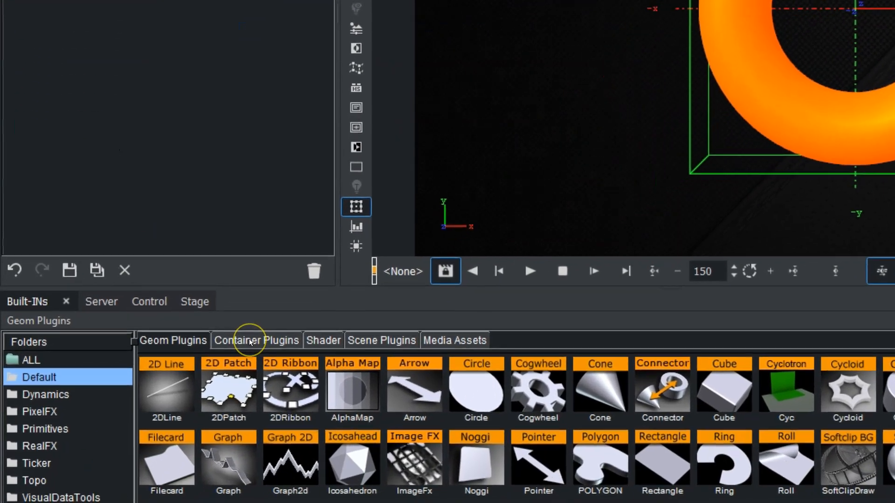
Step: Add the Heartbeat container plugin to the Torus container and move the torus left of the scene centre, to X about -112
left_click(168, 437)
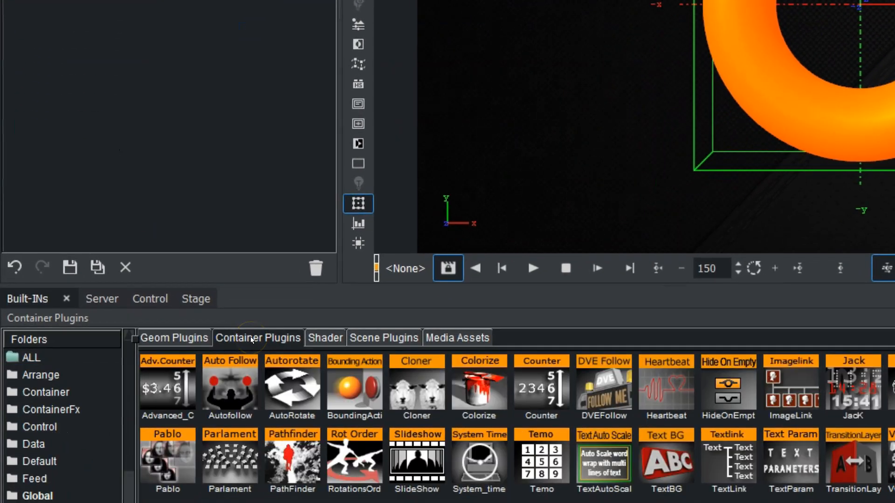
left_click_drag(126, 411, 126, 502)
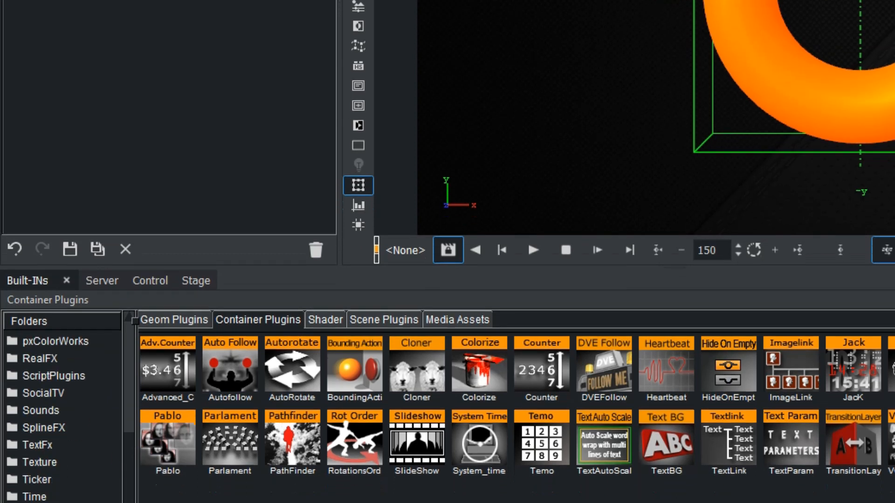
left_click(77, 448)
left_click_drag(678, 274, 155, 157)
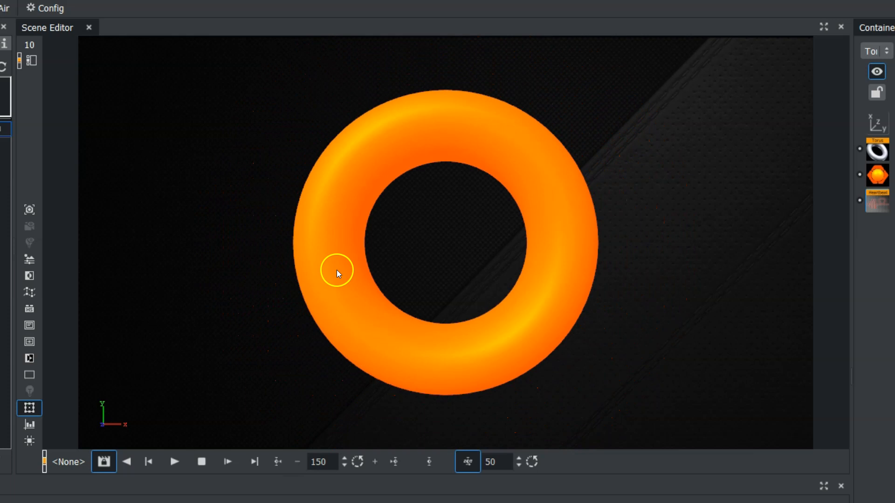
left_click_drag(336, 270, 219, 270)
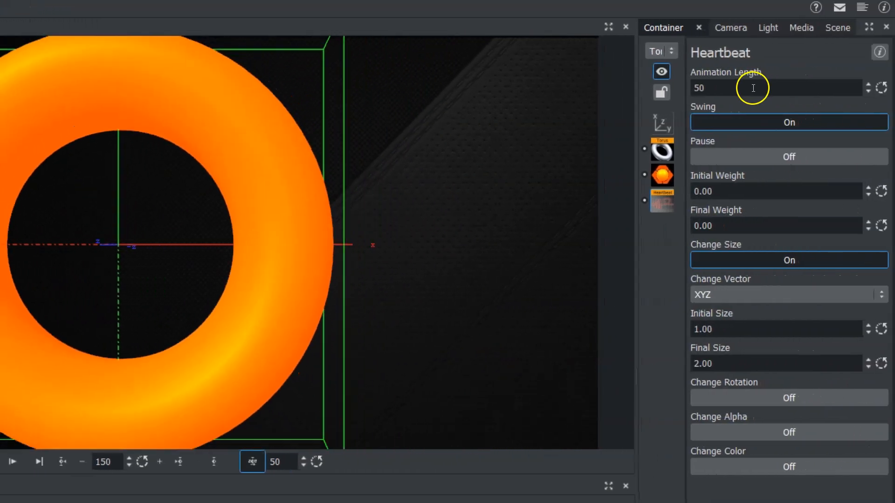
Step: Set the Heartbeat animation length to 163, and try Swing off before turning it back on
left_click_drag(753, 88, 816, 88)
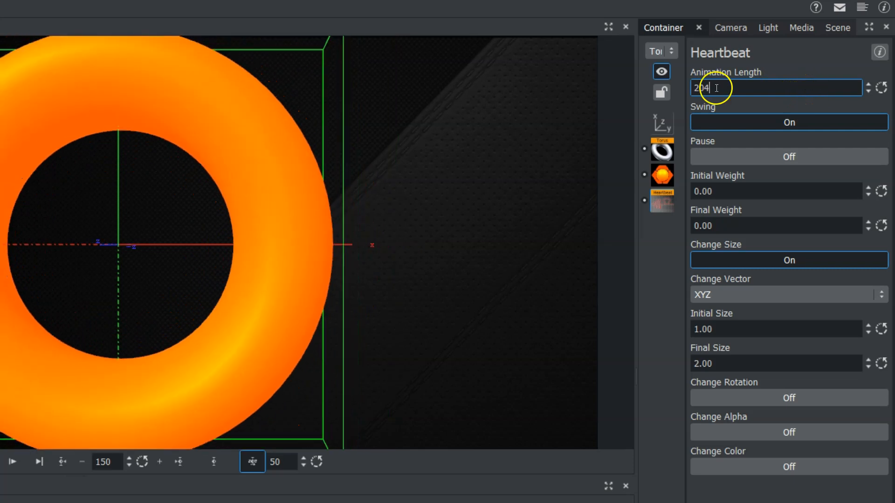
left_click_drag(716, 88, 686, 90)
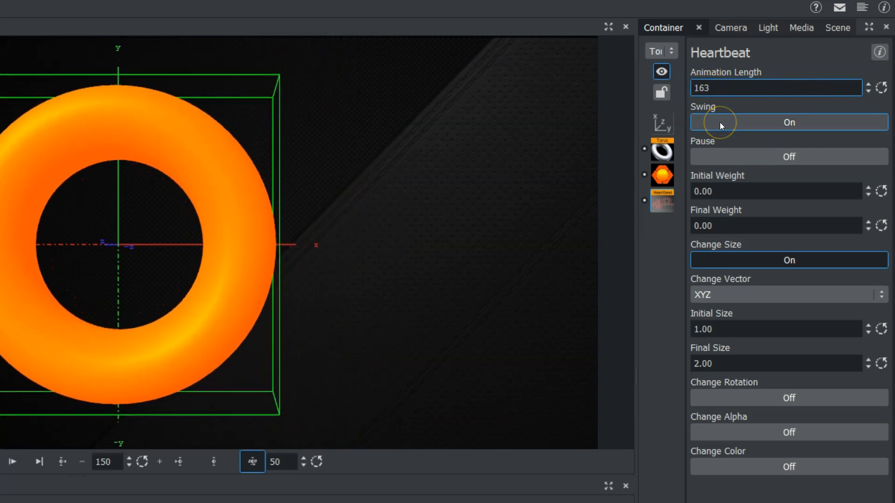
left_click(719, 123)
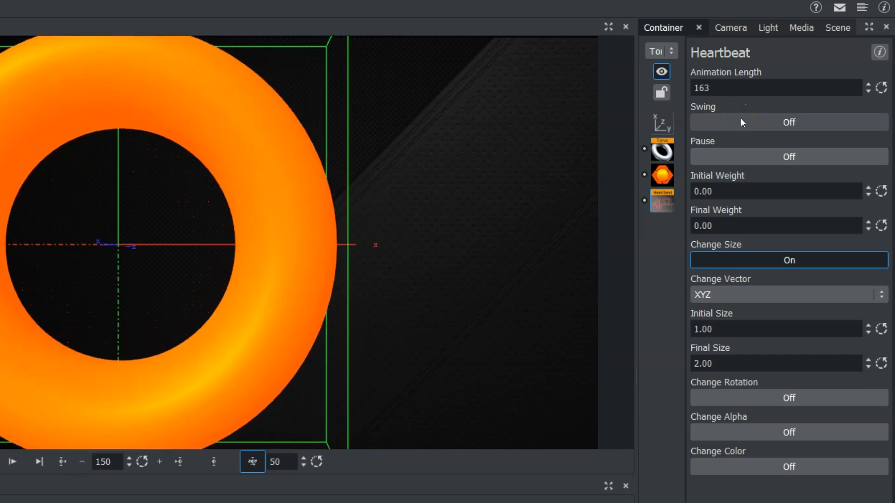
left_click(737, 122)
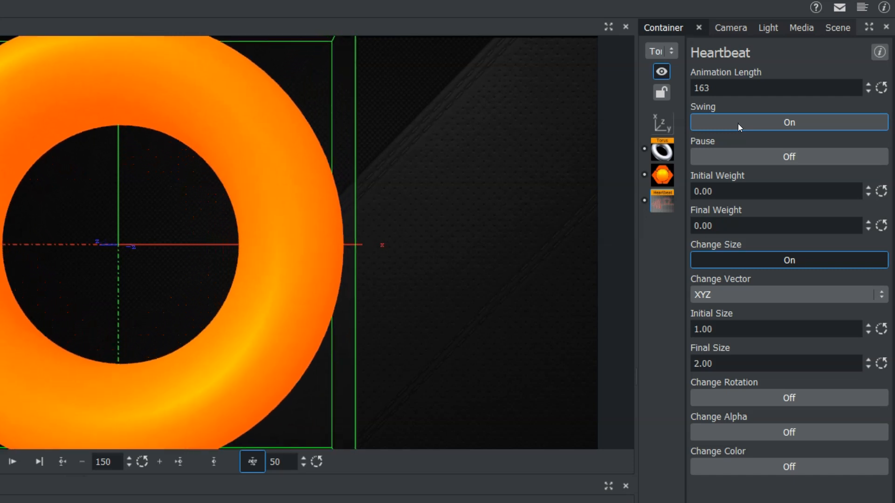
Step: Try the Heartbeat Pause option with a pause length of 21 and turn Pause back off
left_click(737, 158)
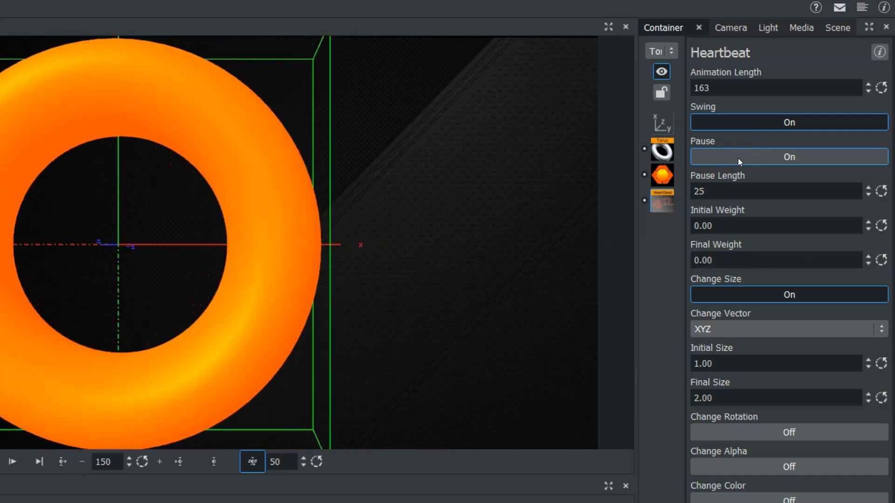
left_click(727, 194)
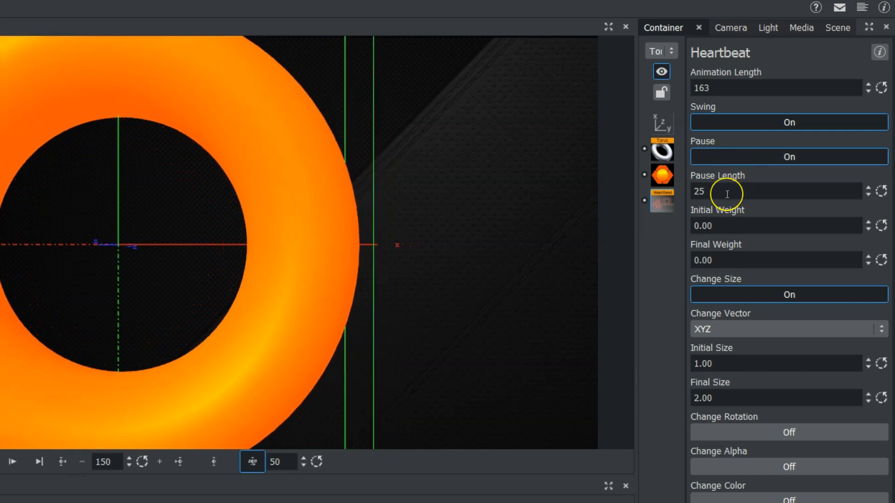
left_click_drag(708, 192, 753, 198)
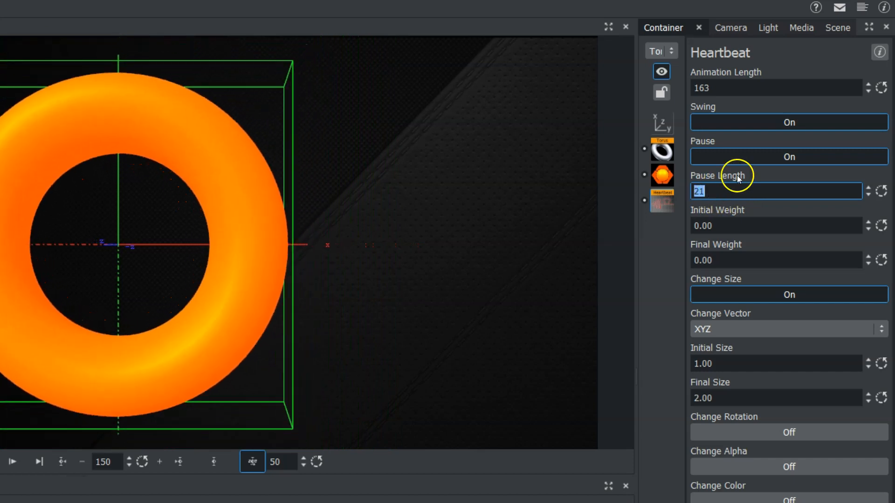
left_click(736, 155)
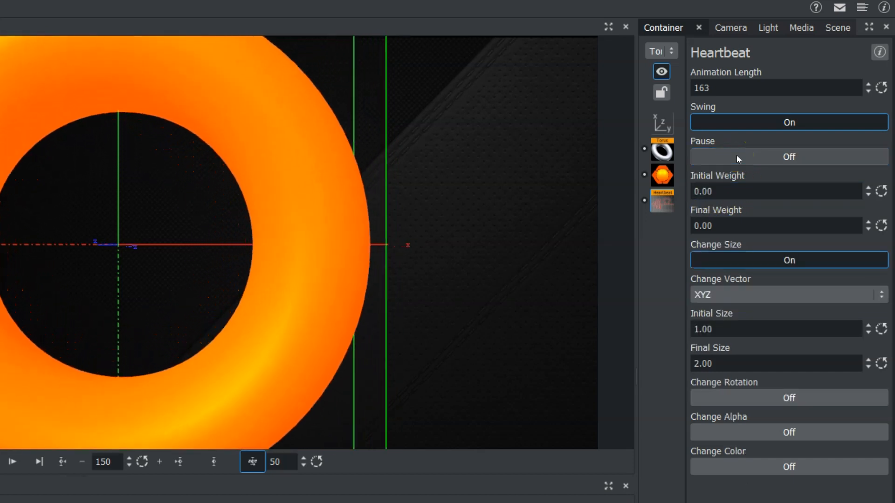
Step: Try adjusting the Heartbeat initial and final weights, leaving both at 0.00
left_click(741, 189)
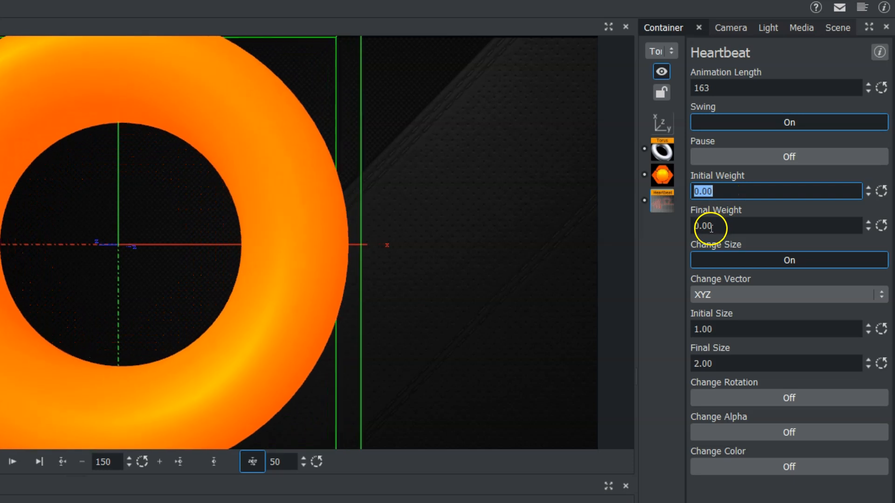
left_click(691, 224)
left_click_drag(690, 224, 662, 219)
left_click_drag(693, 192, 739, 192)
key("Return")
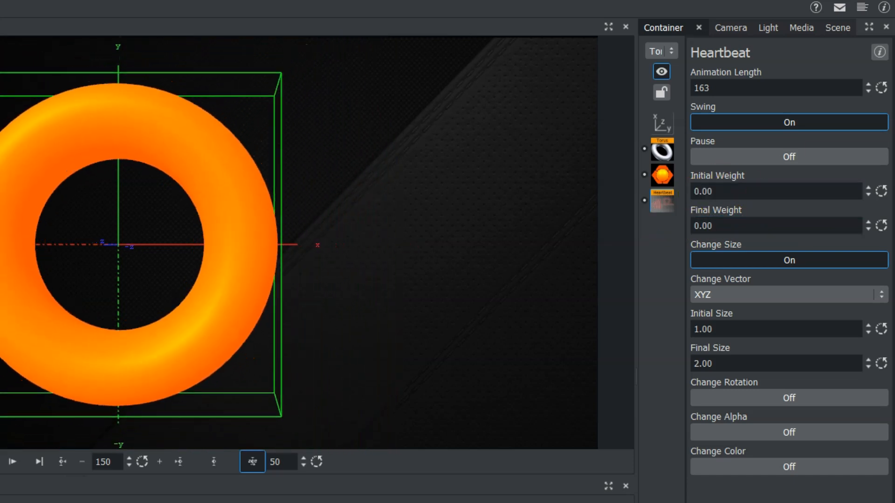
Step: Check the torus's transformation properties and return to the Heartbeat settings
left_click(702, 192)
left_click(662, 123)
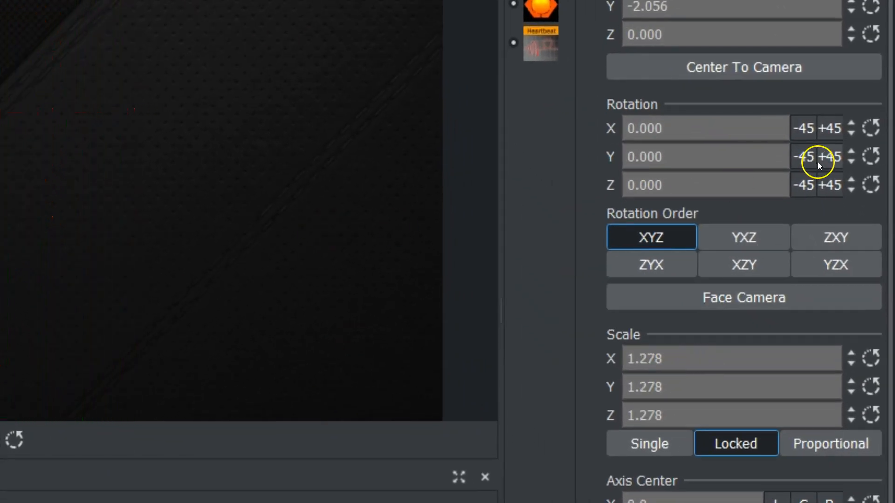
left_click(526, 32)
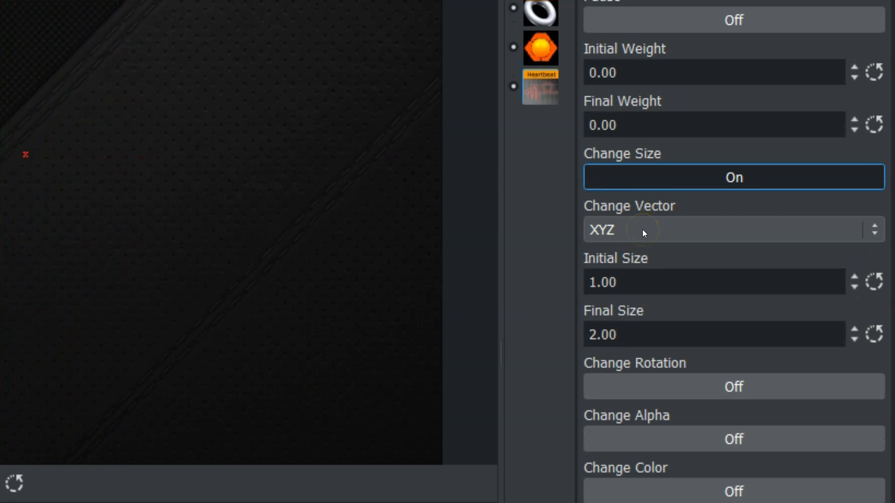
Step: Try the Heartbeat size change along the single vectors X, Y and Z in turn
left_click(642, 230)
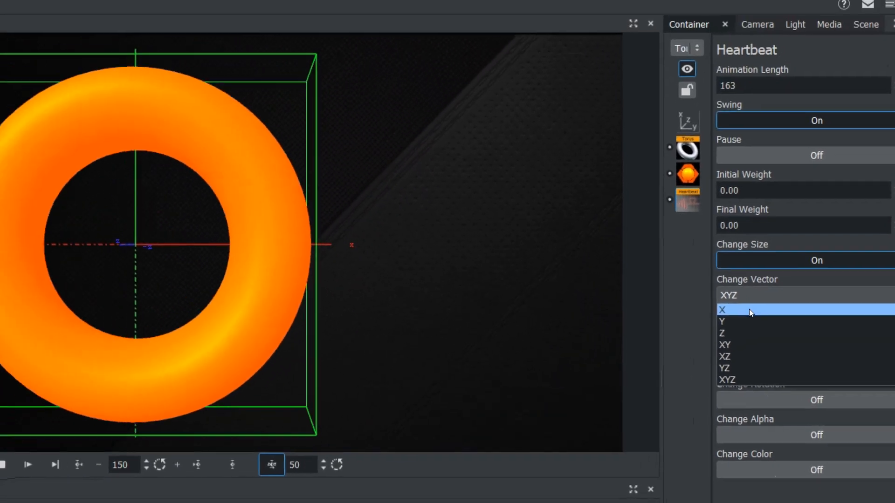
left_click(633, 251)
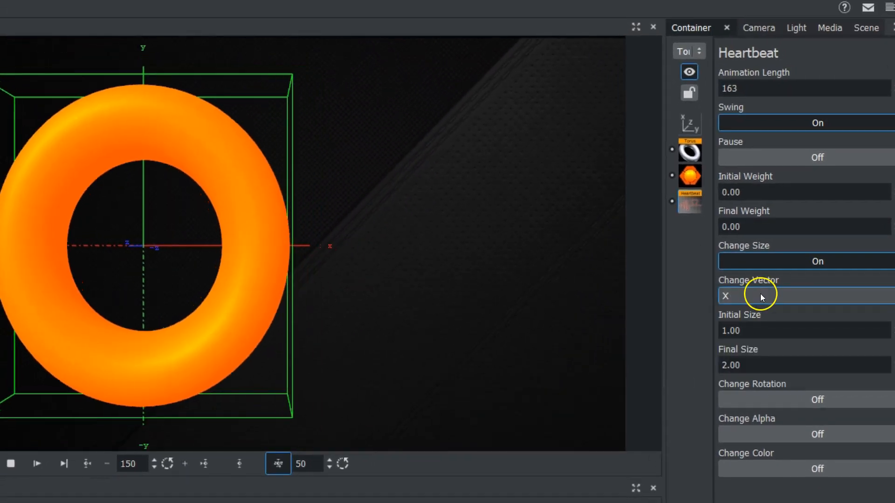
left_click(758, 295)
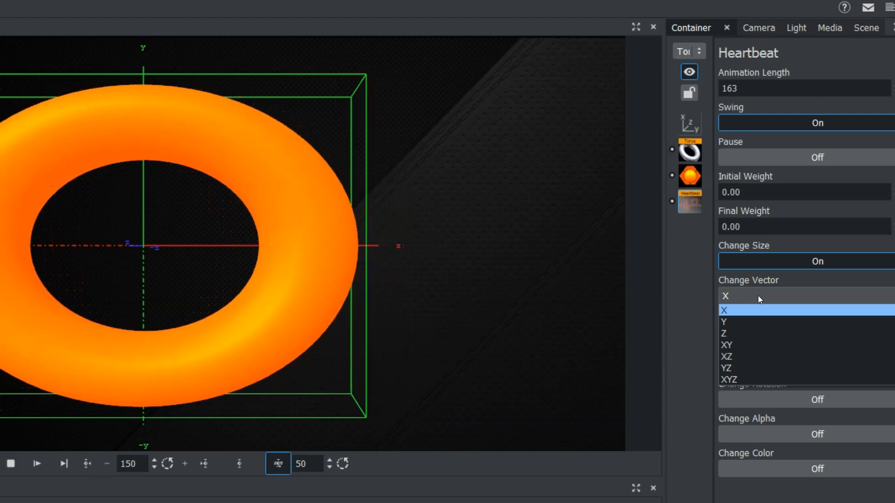
left_click(748, 322)
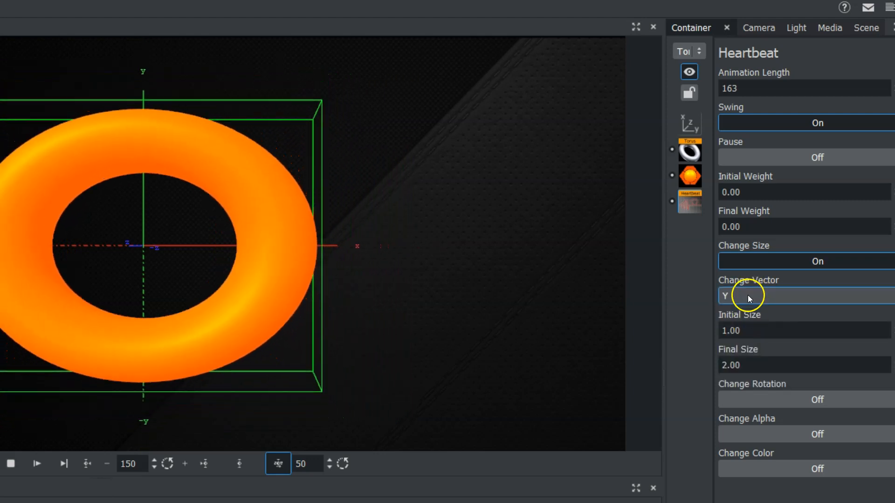
left_click(747, 295)
left_click(734, 334)
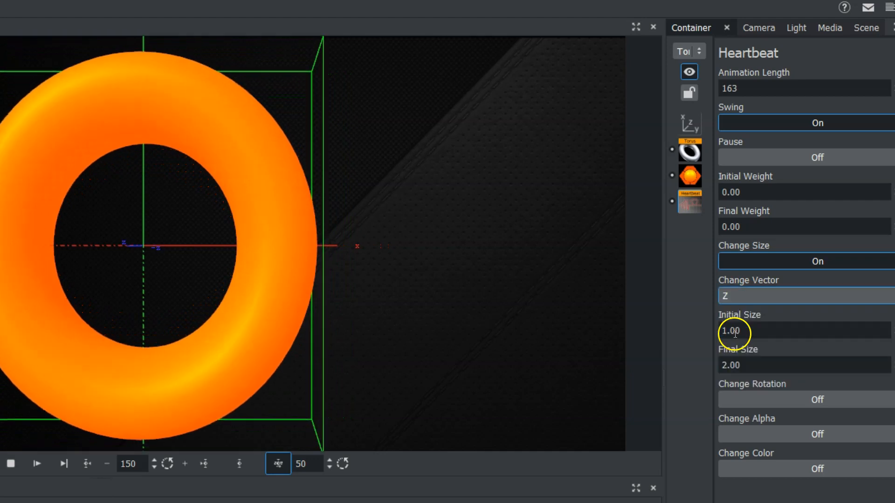
Step: Try the combined change vectors XY, XZ and YZ for the Heartbeat size change and restore XYZ
left_click(739, 296)
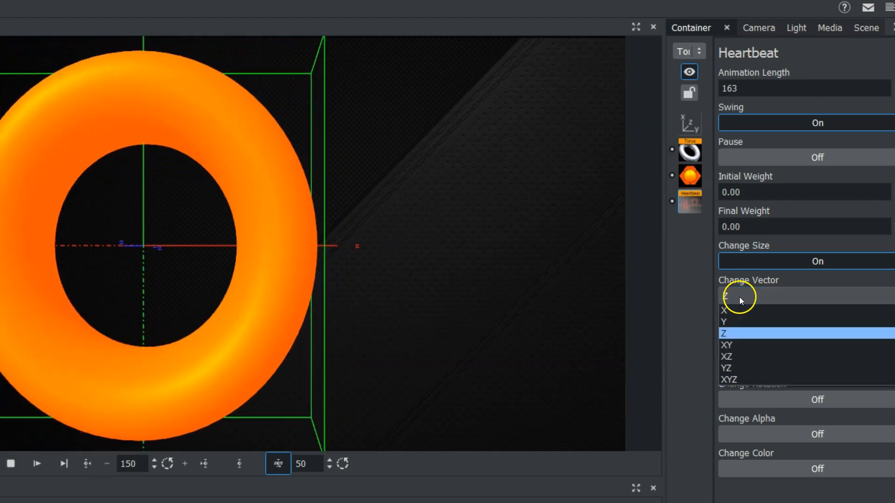
left_click(731, 345)
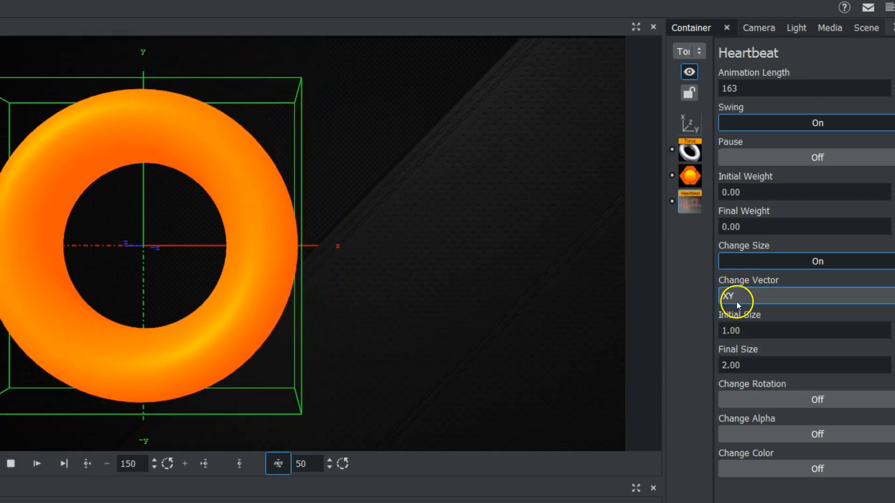
left_click(736, 295)
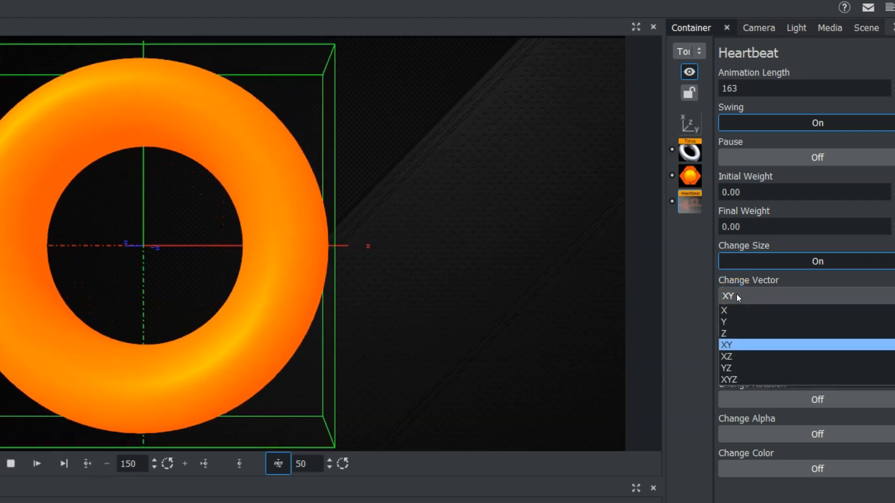
left_click(727, 356)
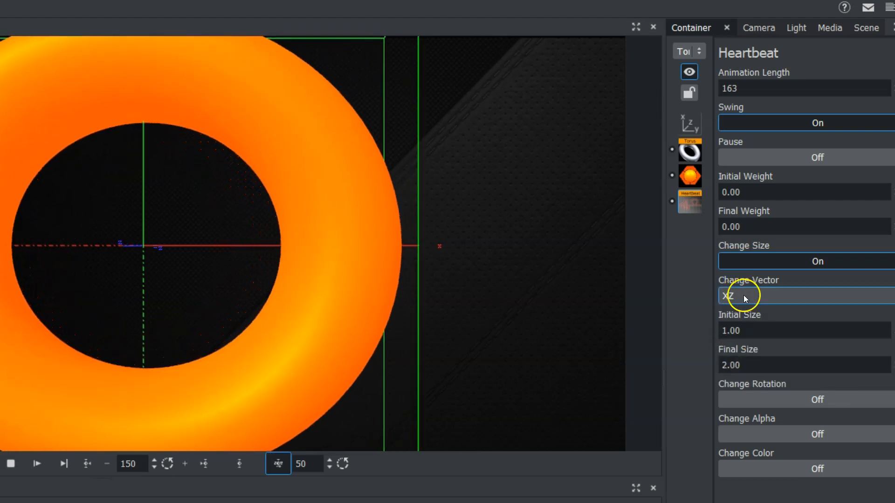
left_click(743, 295)
left_click(731, 368)
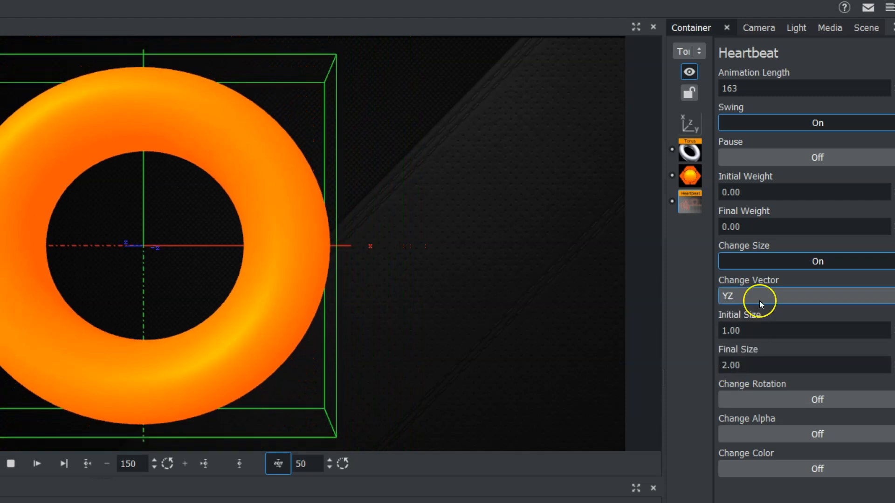
left_click(754, 294)
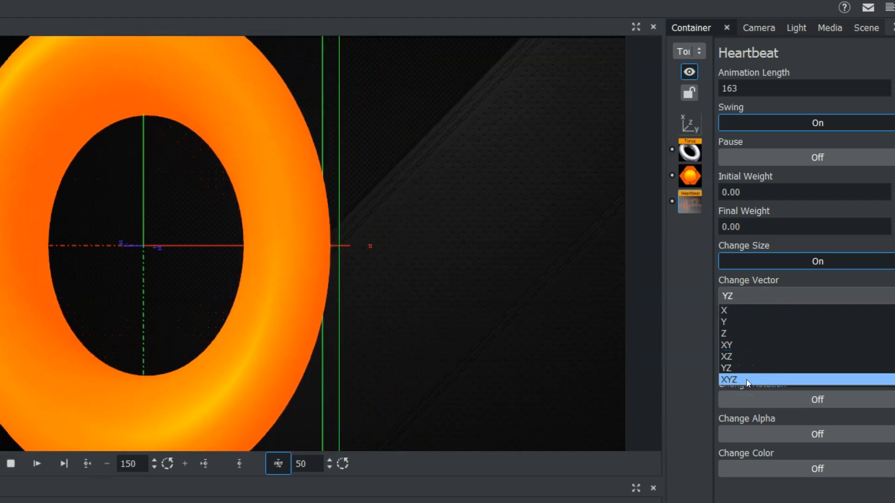
left_click(745, 380)
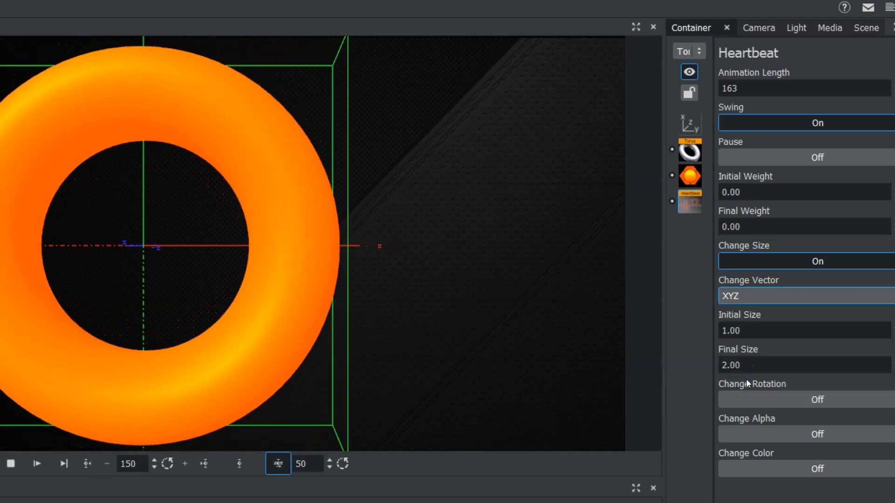
Step: Turn off Change Size in Heartbeat and reduce the torus's locked scale to about 1.08
left_click(727, 261)
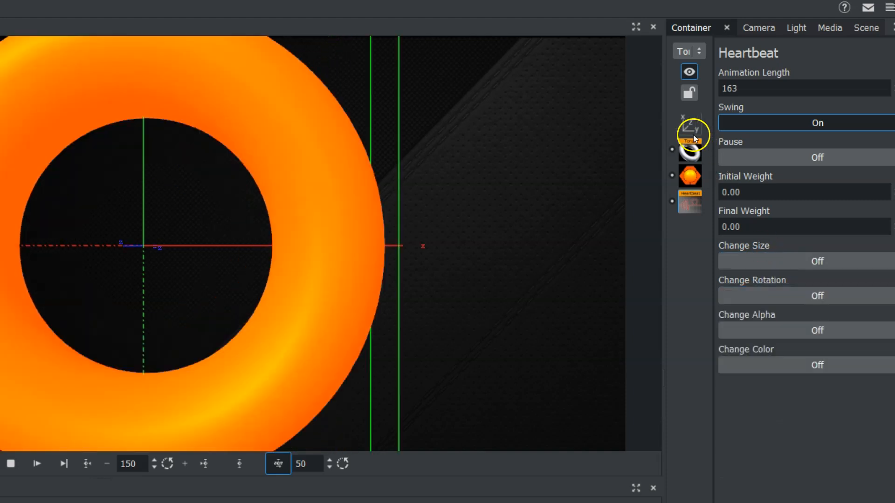
left_click(684, 123)
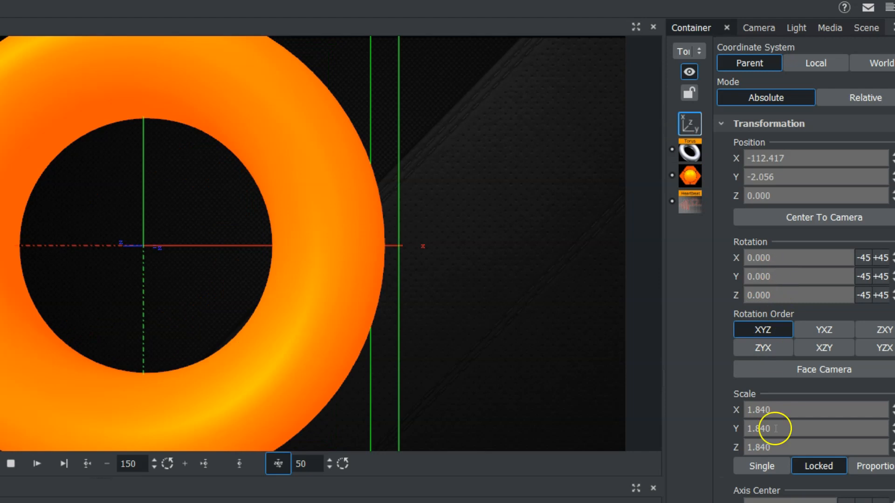
left_click_drag(781, 414, 727, 413)
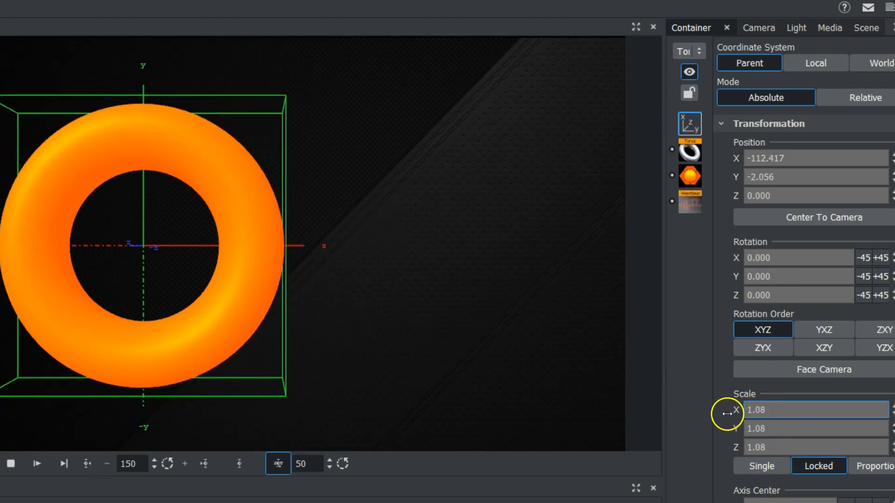
Step: Turn on Change Rotation in Heartbeat, try the X and Y rotation axes, and choose Z
left_click(688, 198)
left_click(779, 297)
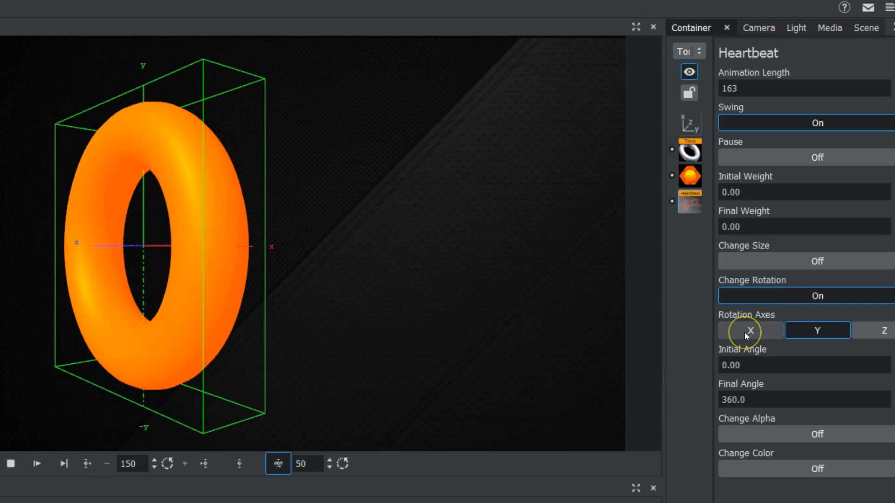
left_click(751, 329)
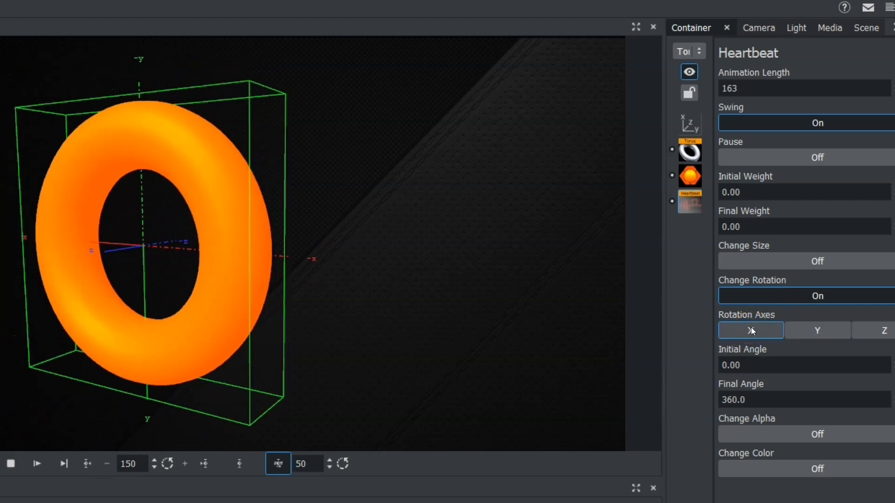
left_click(813, 330)
left_click(881, 331)
left_click(817, 330)
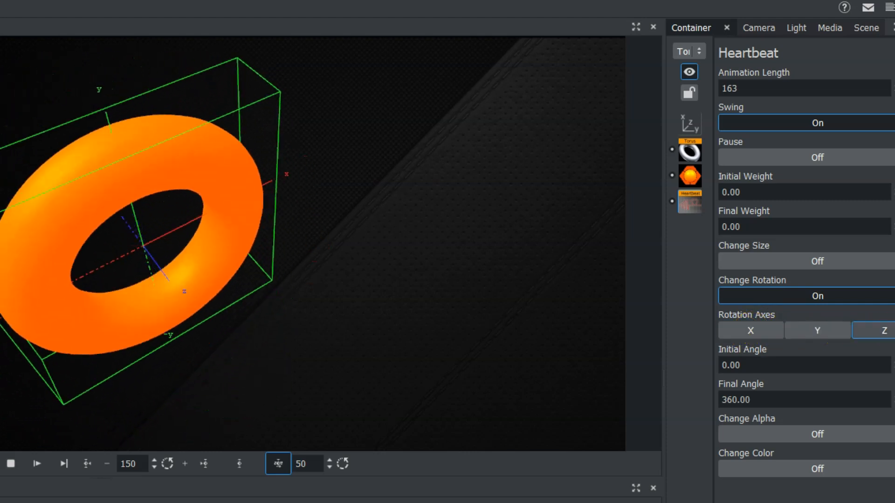
Step: Set the Heartbeat rotation's initial angle to 1.00 and final angle to 334.6, and turn off Change Rotation
left_click_drag(761, 368, 730, 368)
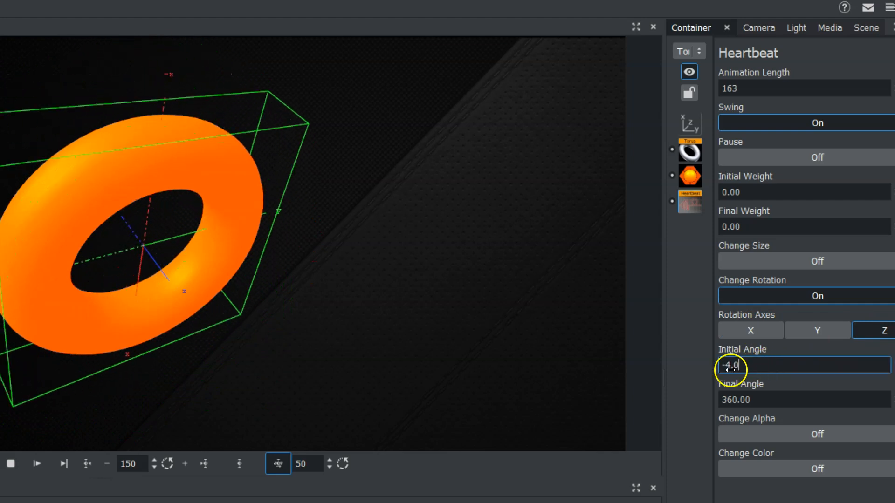
left_click_drag(768, 400, 740, 402)
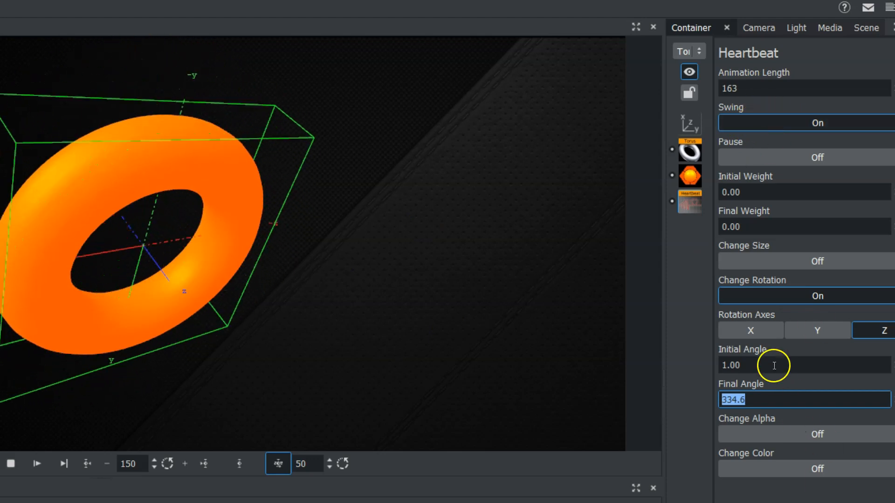
left_click(762, 296)
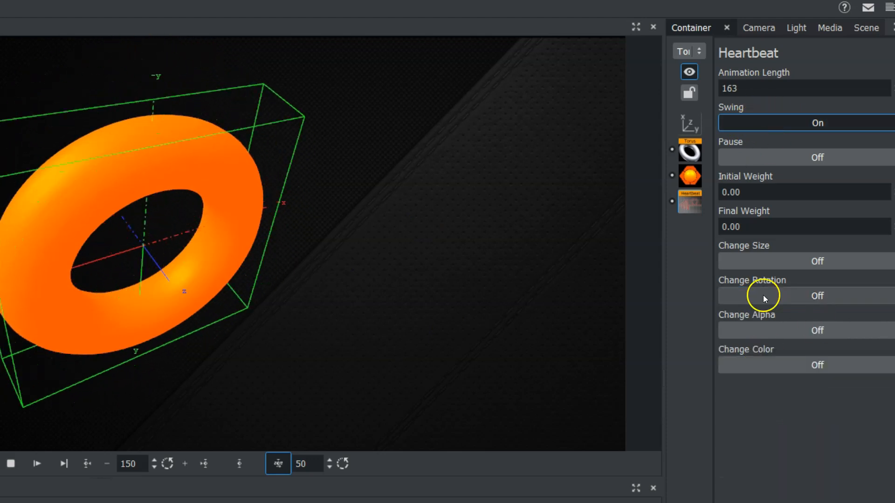
Step: Turn on Change Alpha in Heartbeat, keep the initial alpha at 0.00, lower the final alpha to 90.9, and turn Change Alpha off again
left_click(768, 329)
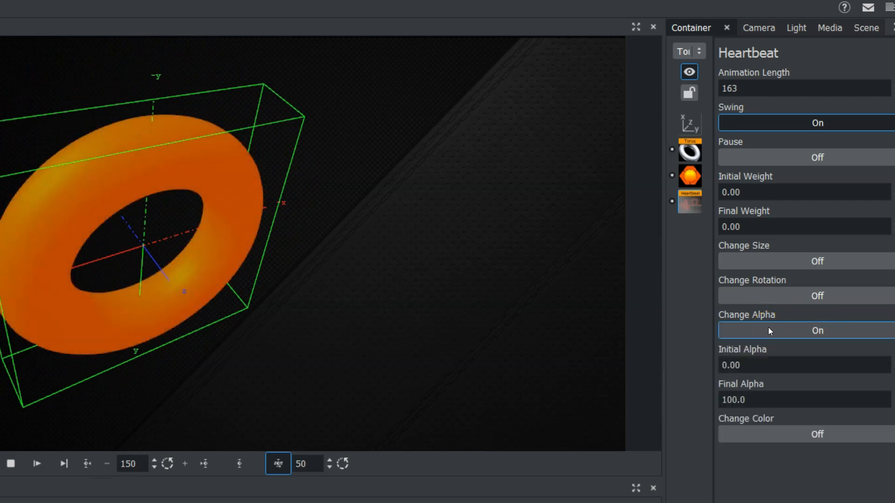
left_click(752, 366)
left_click_drag(751, 366, 681, 365)
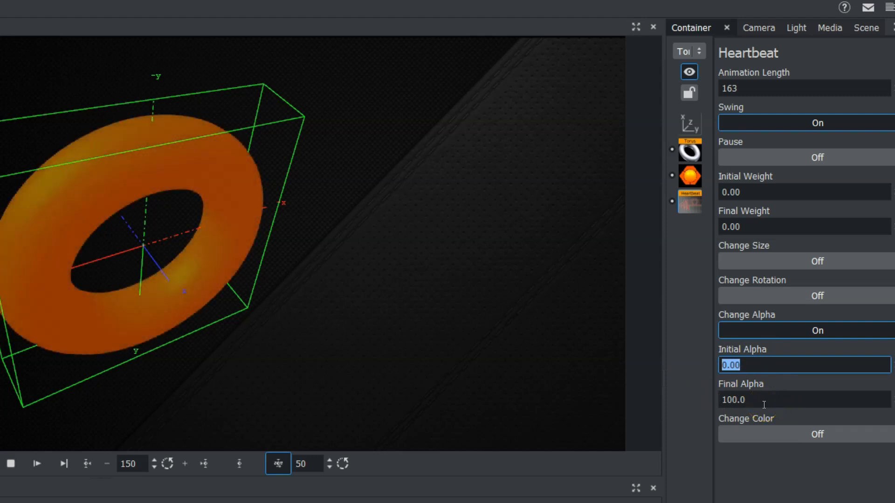
left_click_drag(764, 405, 716, 402)
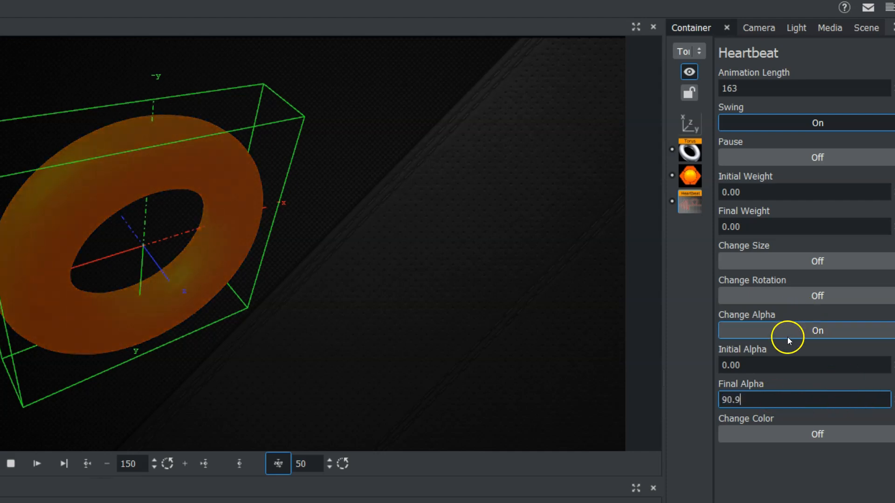
left_click(778, 329)
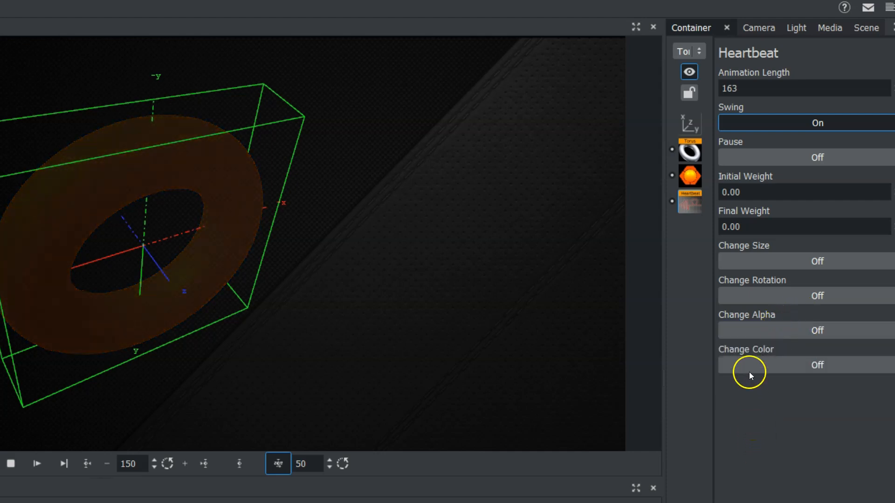
Step: Turn on Change Color in Heartbeat and set the source color to red and the target color to green
left_click(749, 365)
left_click(745, 399)
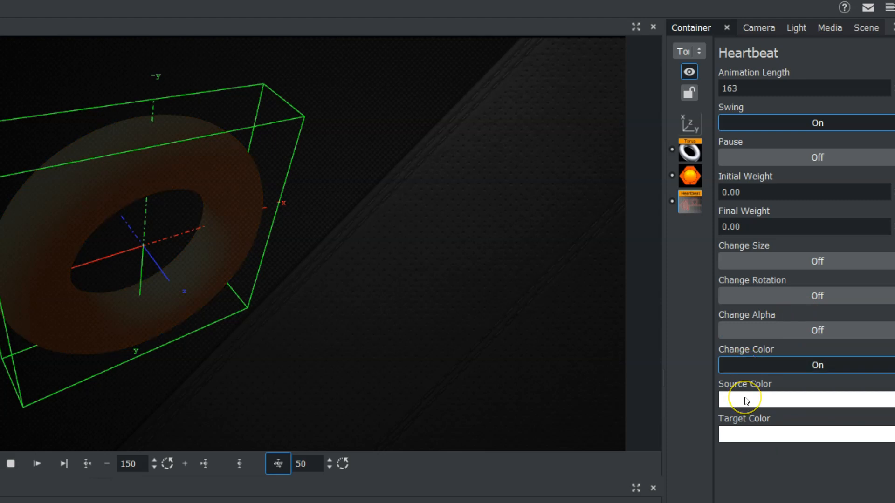
left_click(797, 465)
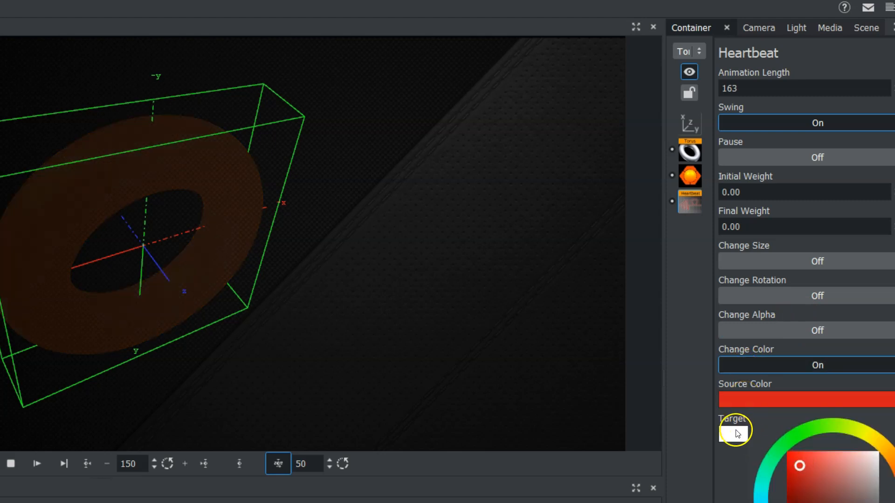
left_click(737, 433)
left_click(795, 475)
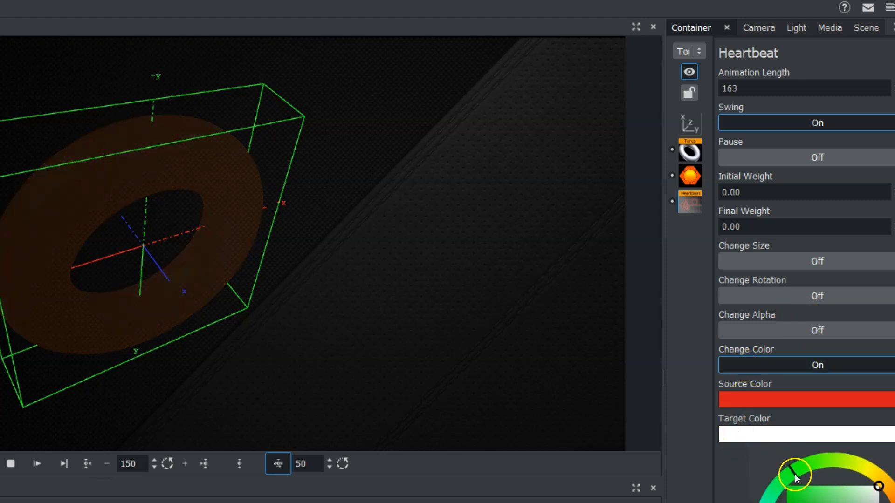
left_click(788, 487)
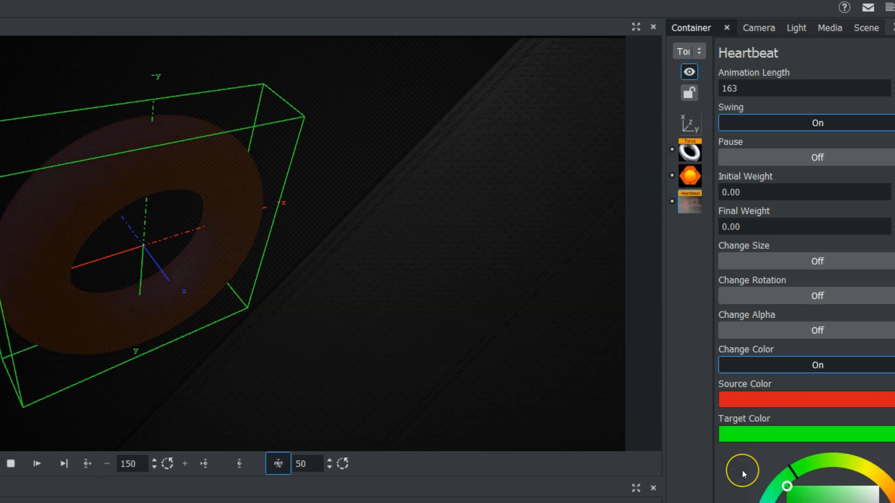